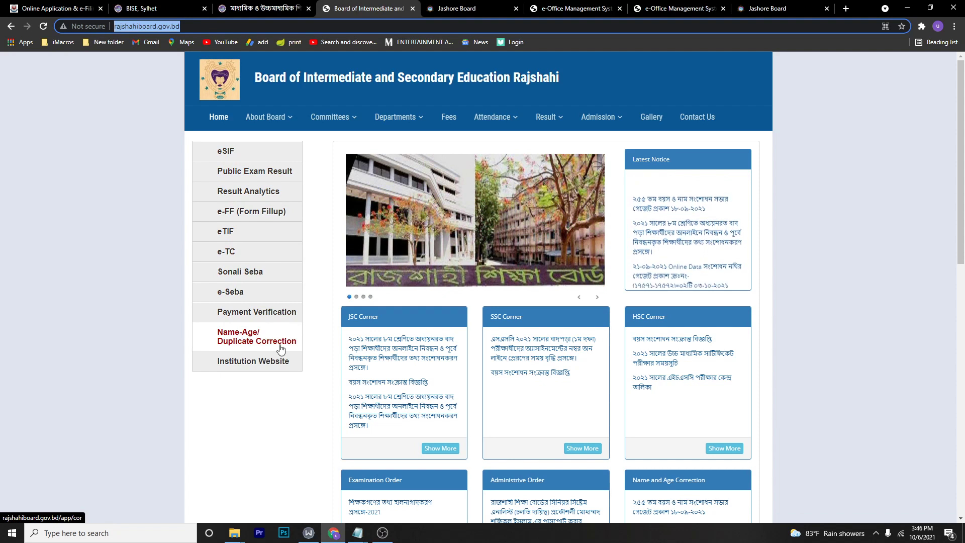
- Open the Rajshahi Board's Name-Age/Duplicate Correction page, then switch to the Jashore Board tab
{"action": "left_click", "coordinate": [259, 343]}
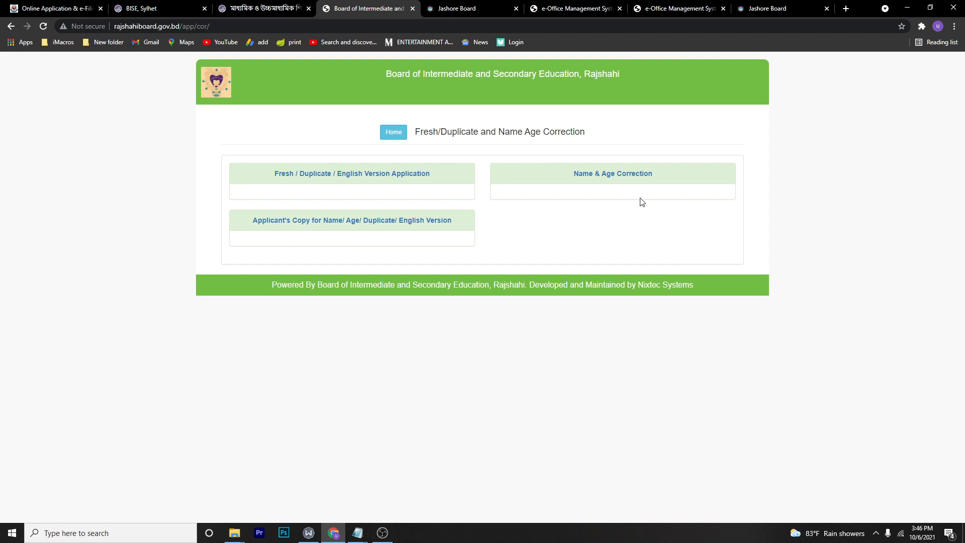
{"action": "key", "text": "ctrl+Tab"}
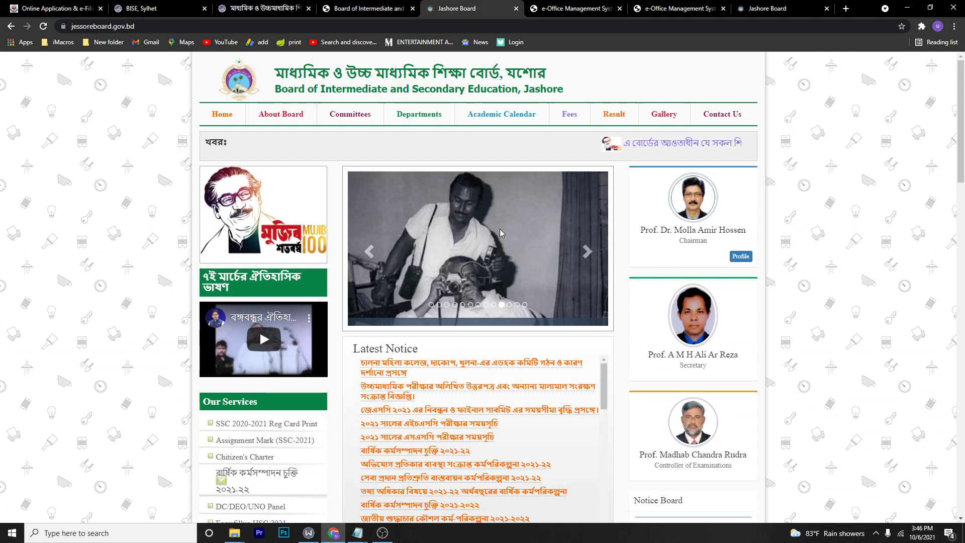
- Scroll the Our Services list and open the Jashore Name & Age Correction form
{"action": "scroll", "coordinate": [455, 320], "scroll_direction": "down", "scroll_amount": 2}
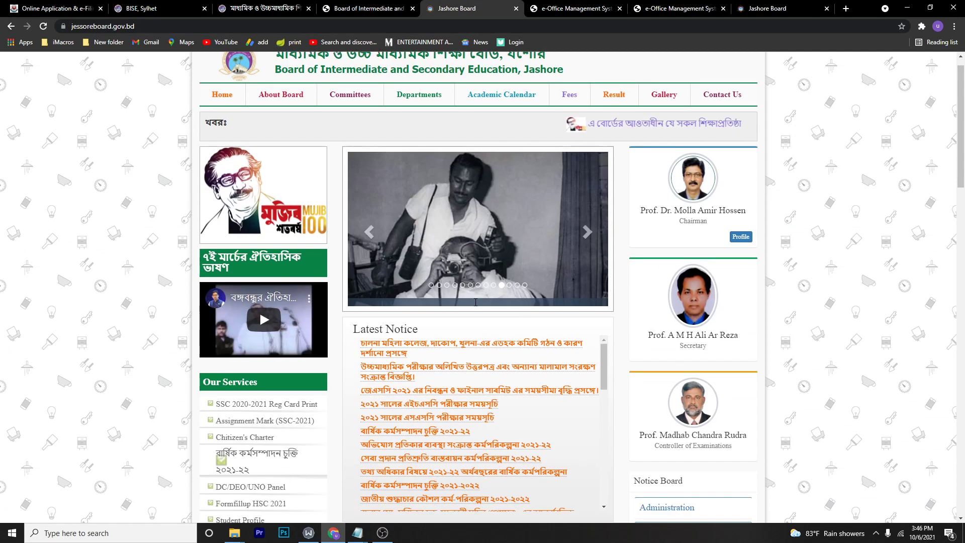
{"action": "scroll", "coordinate": [250, 408], "scroll_direction": "down", "scroll_amount": 5}
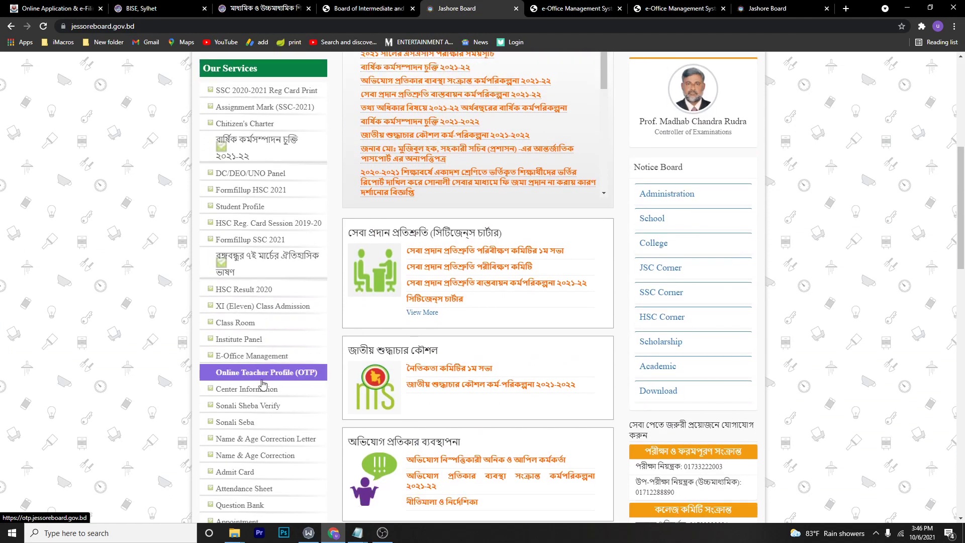
{"action": "scroll", "coordinate": [245, 437], "scroll_direction": "down", "scroll_amount": 1}
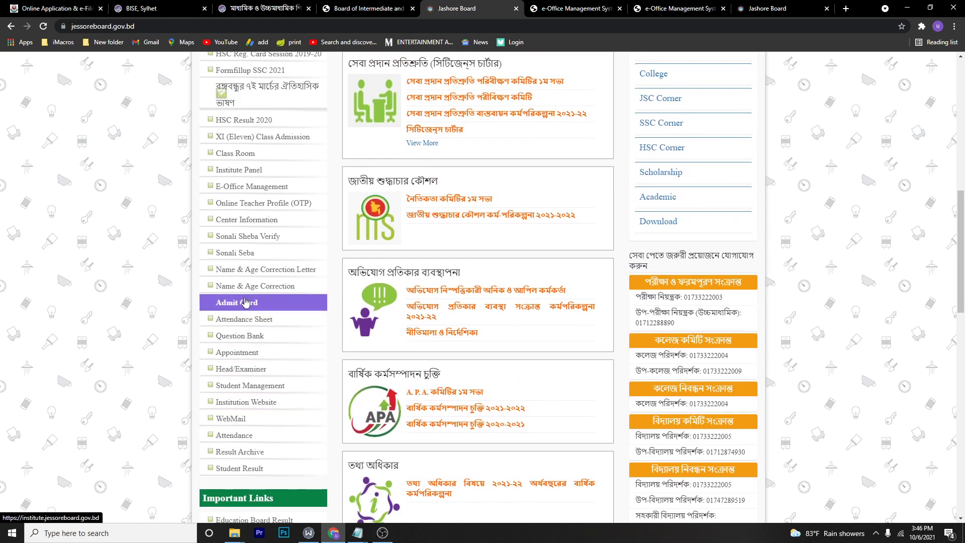
{"action": "left_click", "coordinate": [289, 290]}
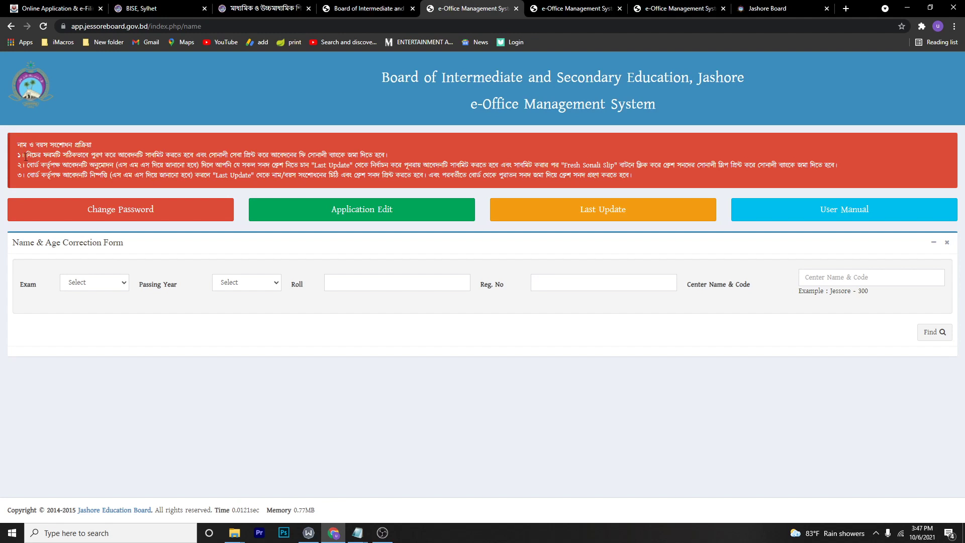
- Select JSC as the exam and 2014 as the passing year
{"action": "left_click_drag", "start_coordinate": [19, 153], "coordinate": [698, 178]}
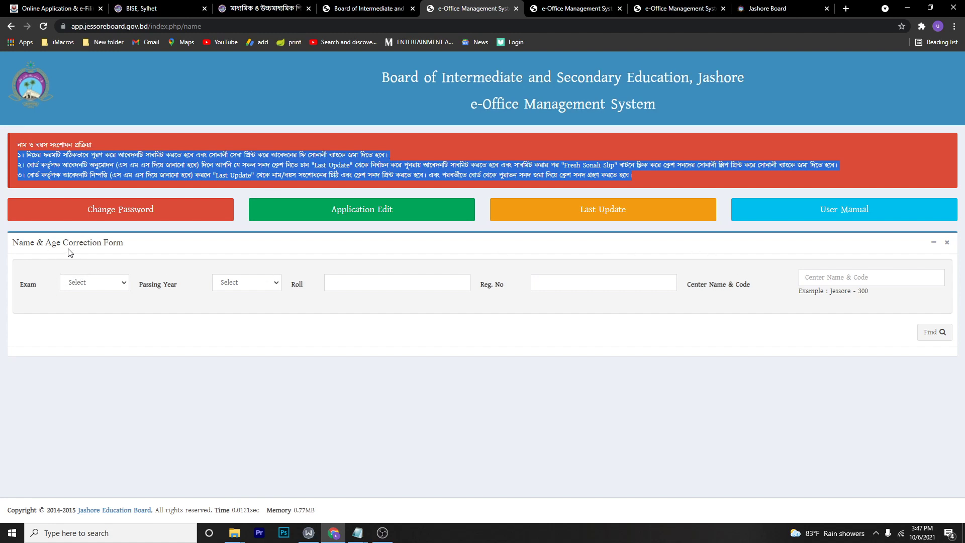
{"action": "left_click", "coordinate": [123, 285]}
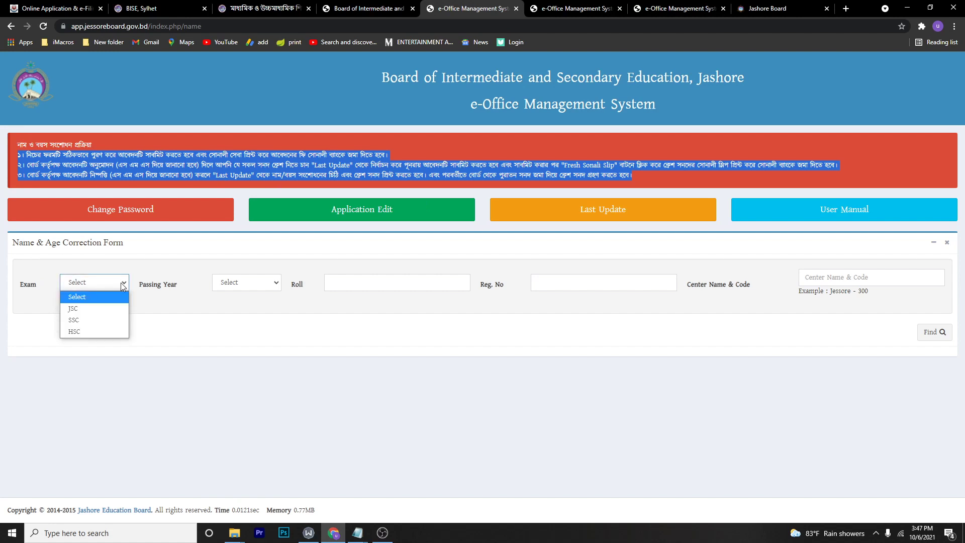
{"action": "left_click", "coordinate": [93, 313]}
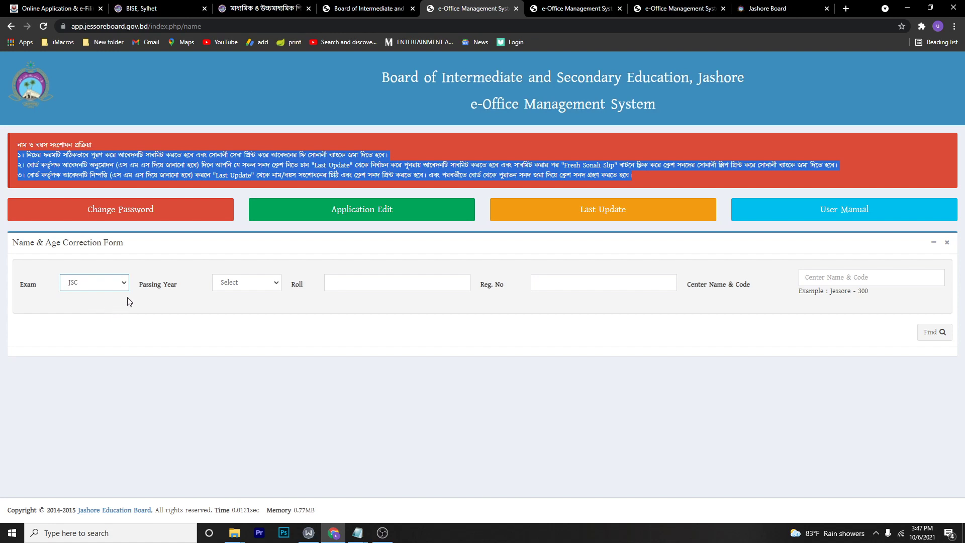
{"action": "left_click", "coordinate": [274, 284]}
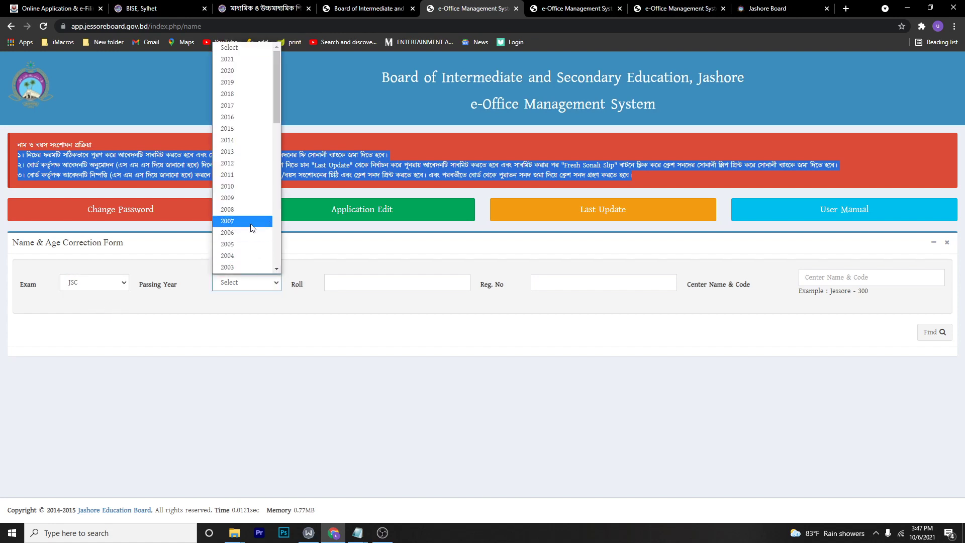
{"action": "left_click", "coordinate": [234, 140]}
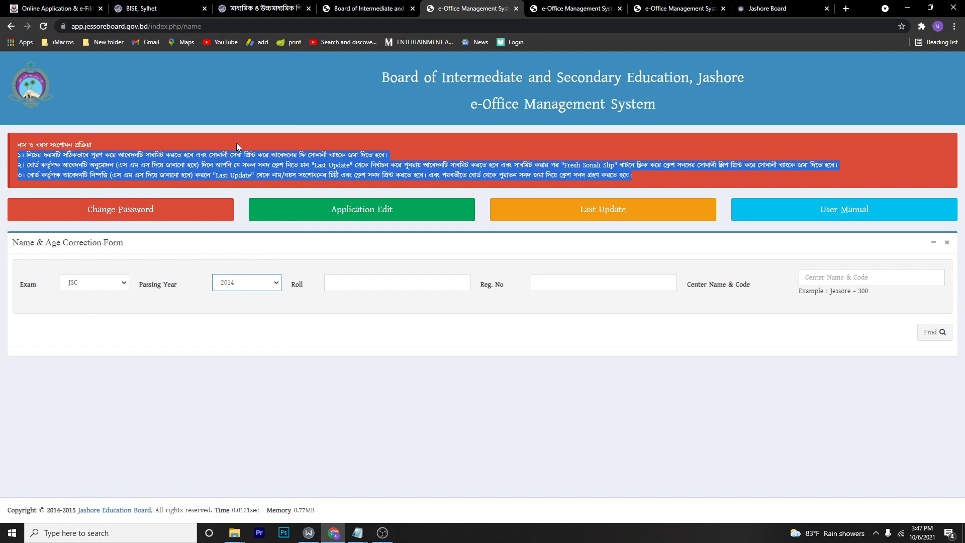
- Enter the roll and registration numbers and centre 'benapole - 312', then search with Find
{"action": "left_click", "coordinate": [351, 282]}
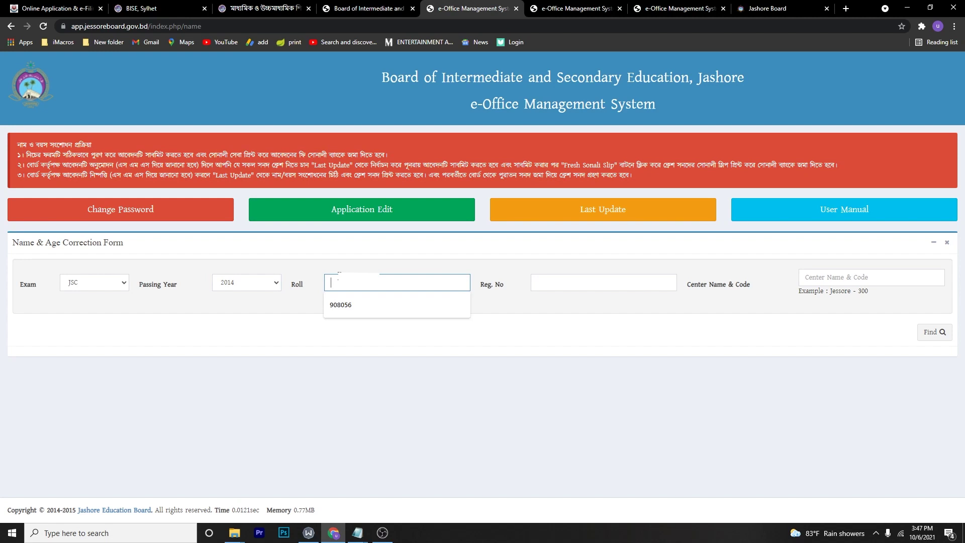
{"action": "type", "text": "22"}
{"action": "key", "text": "Tab"}
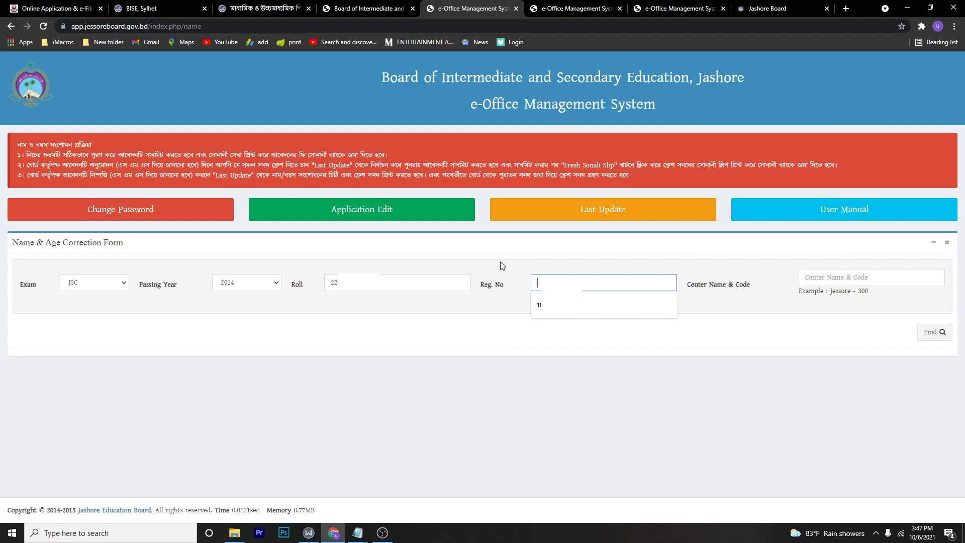
{"action": "type", "text": "1"}
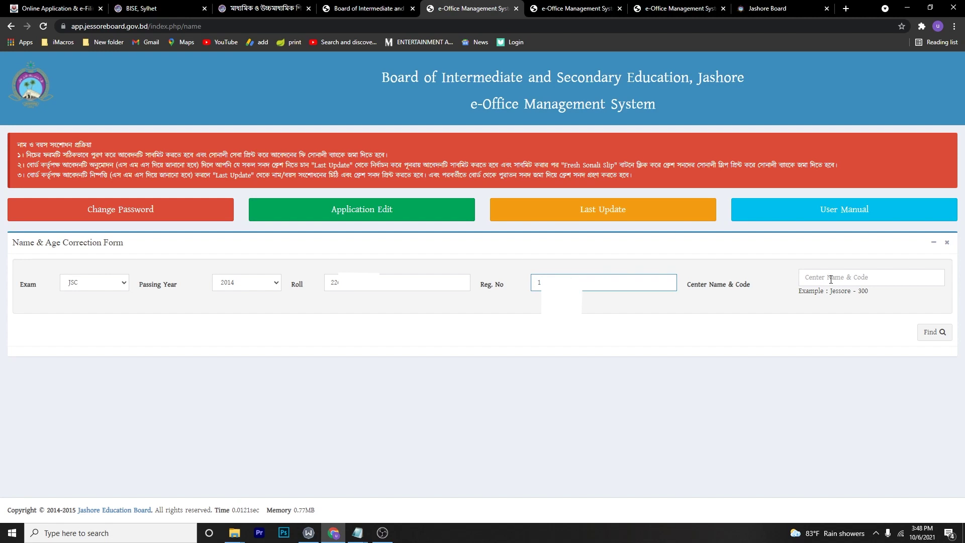
{"action": "left_click", "coordinate": [830, 279]}
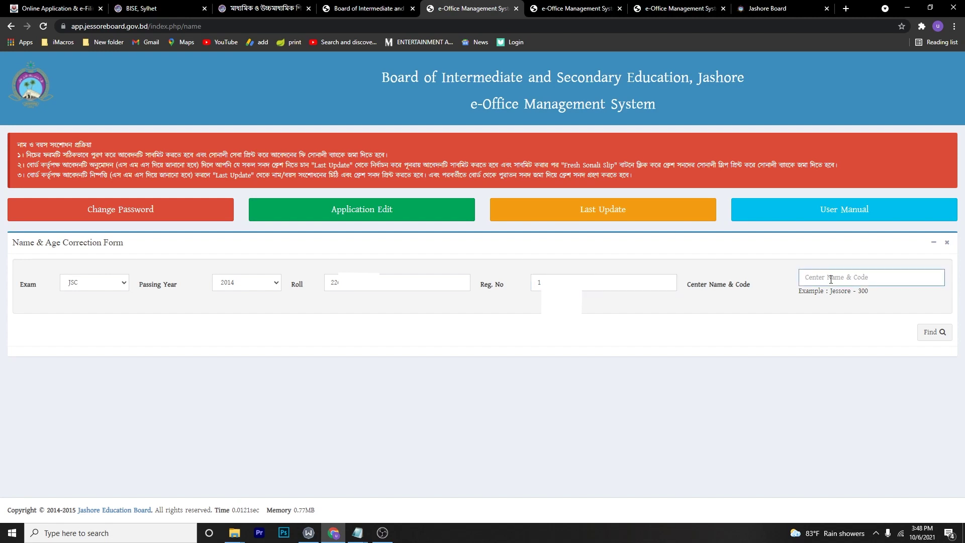
{"action": "type", "text": "benapole - 312"}
{"action": "left_click", "coordinate": [933, 332]}
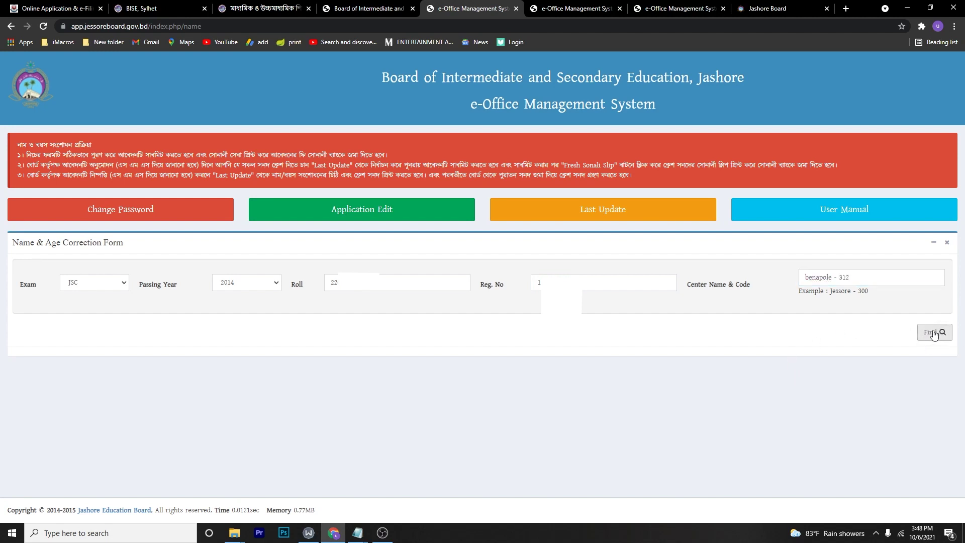
{"action": "left_click", "coordinate": [933, 331]}
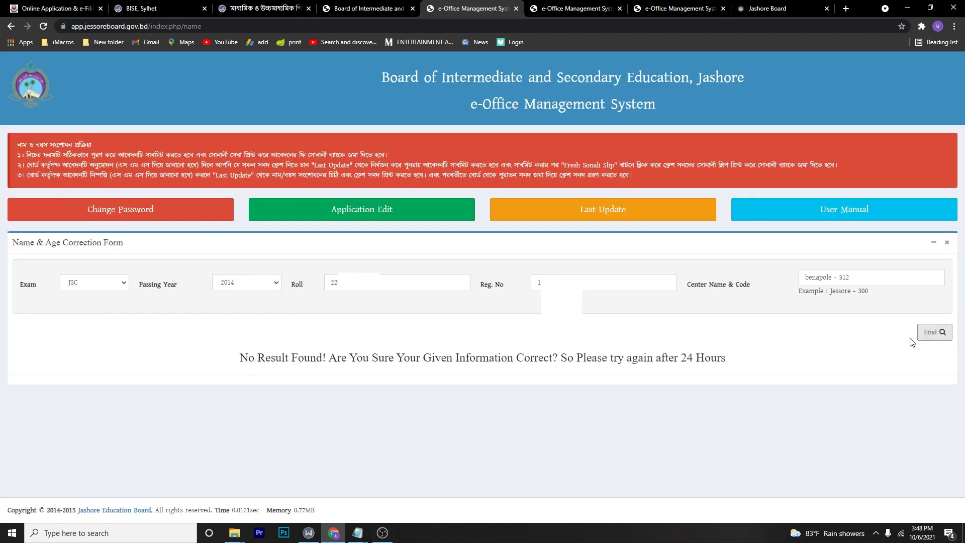
- Review the student's, father's and mother's names shown in the retrieved record
{"action": "scroll", "coordinate": [883, 338], "scroll_direction": "down", "scroll_amount": 2}
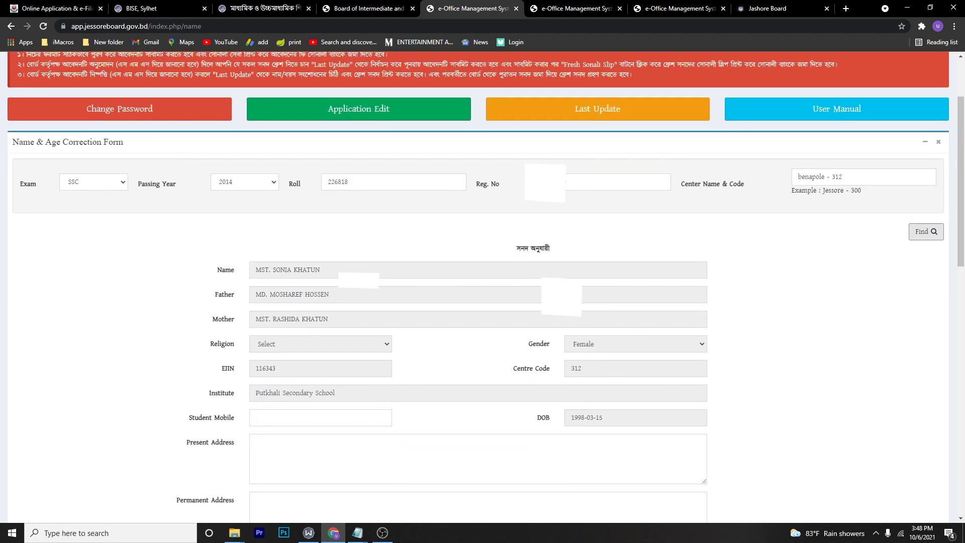
{"action": "left_click_drag", "start_coordinate": [329, 270], "coordinate": [229, 271]}
{"action": "left_click_drag", "start_coordinate": [345, 291], "coordinate": [239, 299]}
{"action": "left_click_drag", "start_coordinate": [318, 319], "coordinate": [210, 327]}
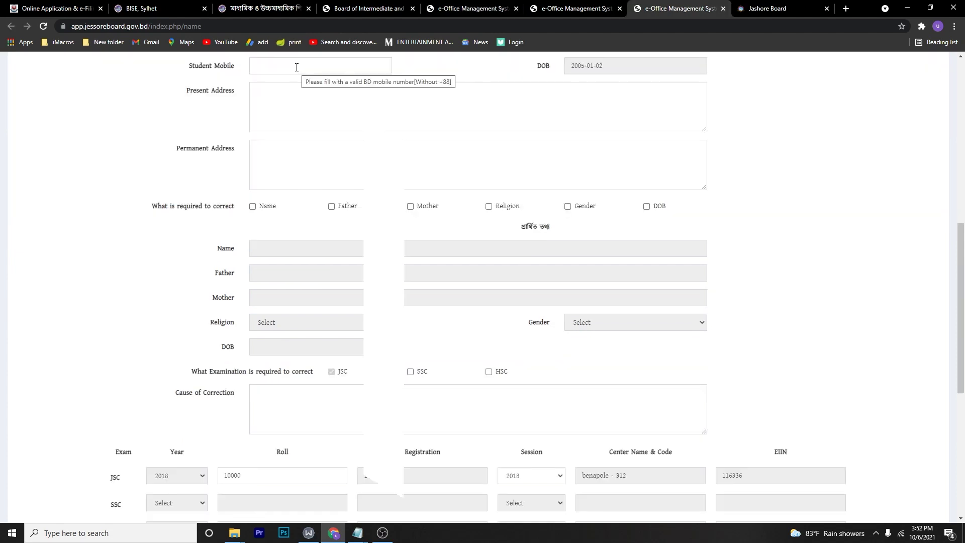
- Paste the student's mobile number into the Student Mobile field
{"action": "left_click", "coordinate": [296, 67]}
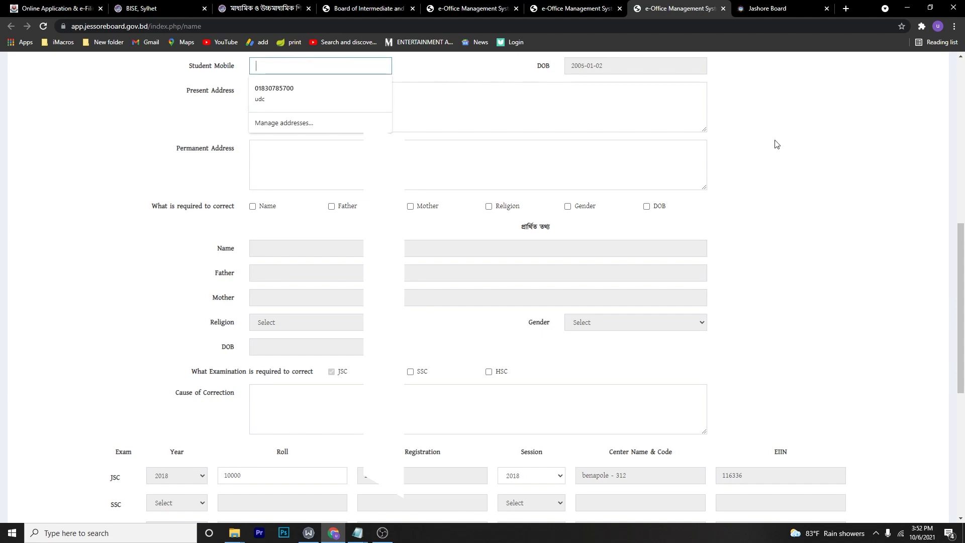
{"action": "left_click", "coordinate": [827, 151]}
{"action": "left_click", "coordinate": [301, 70]}
{"action": "key", "text": "ctrl+v"}
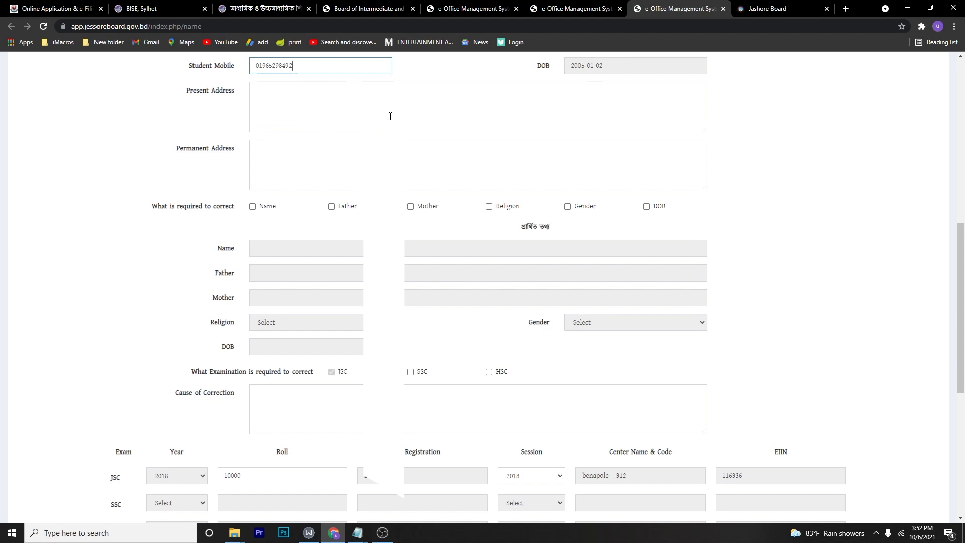
{"action": "scroll", "coordinate": [390, 115], "scroll_direction": "down", "scroll_amount": 1}
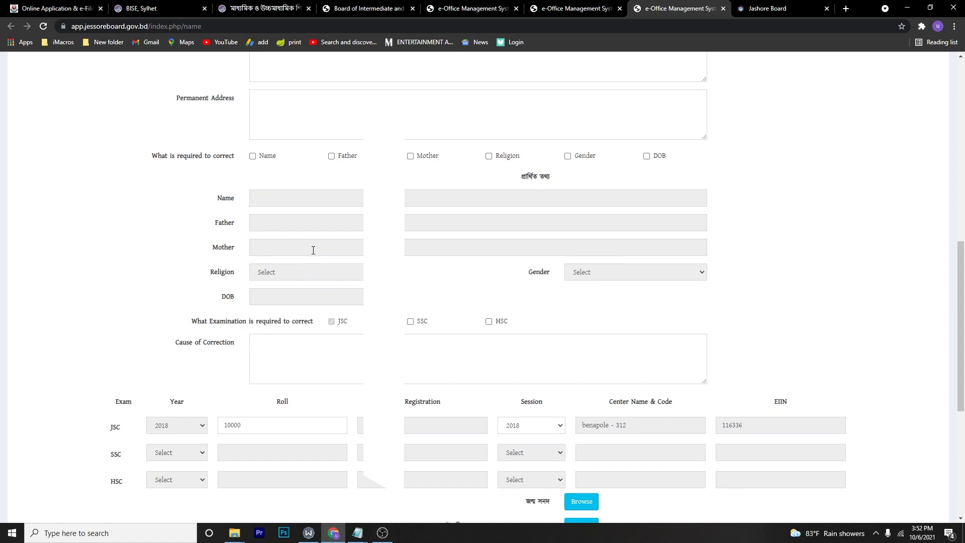
{"action": "left_click", "coordinate": [253, 156]}
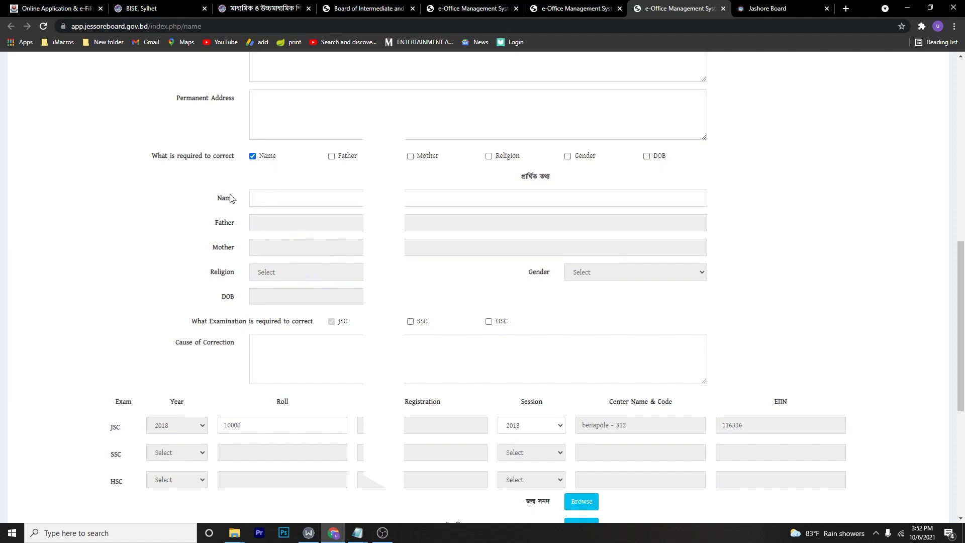
{"action": "left_click", "coordinate": [273, 196]}
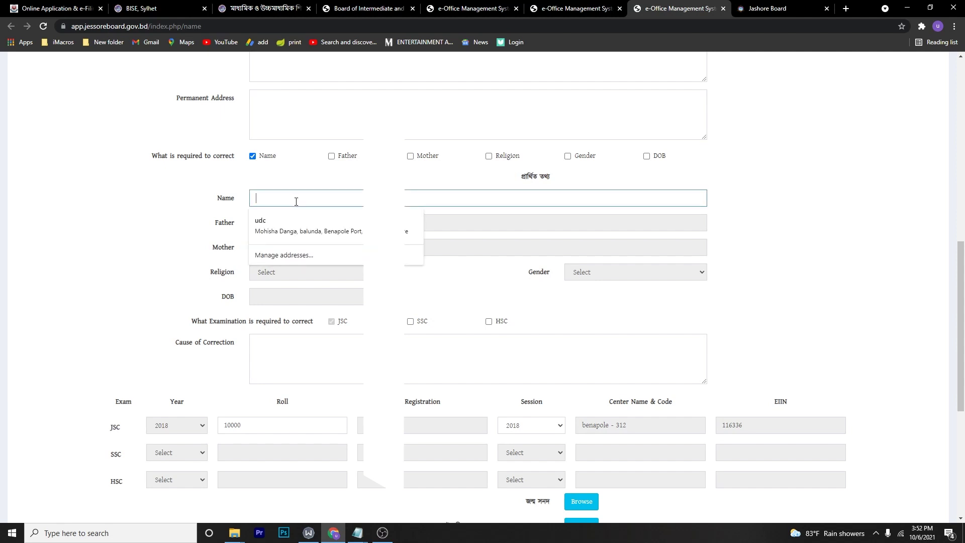
{"action": "type", "text": "IMRA"}
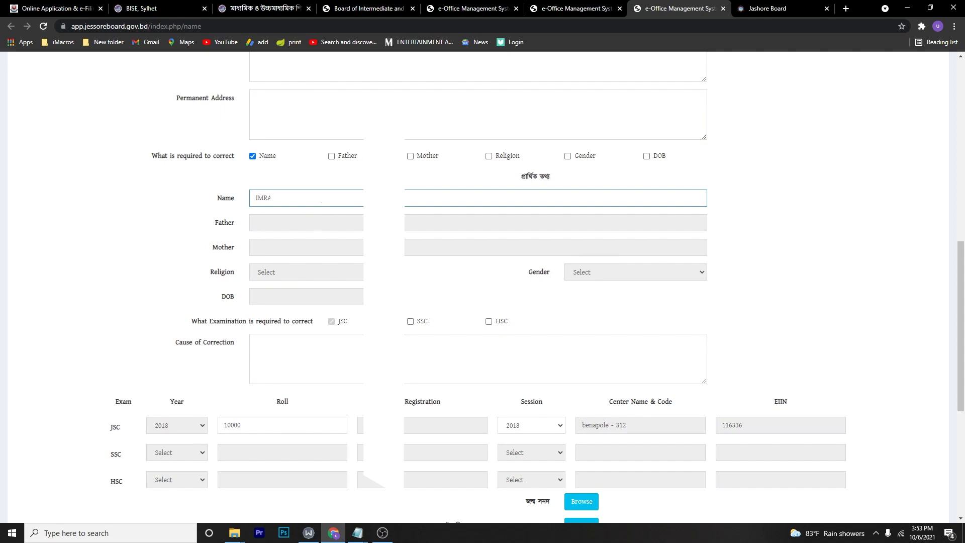
{"action": "left_click", "coordinate": [647, 157]}
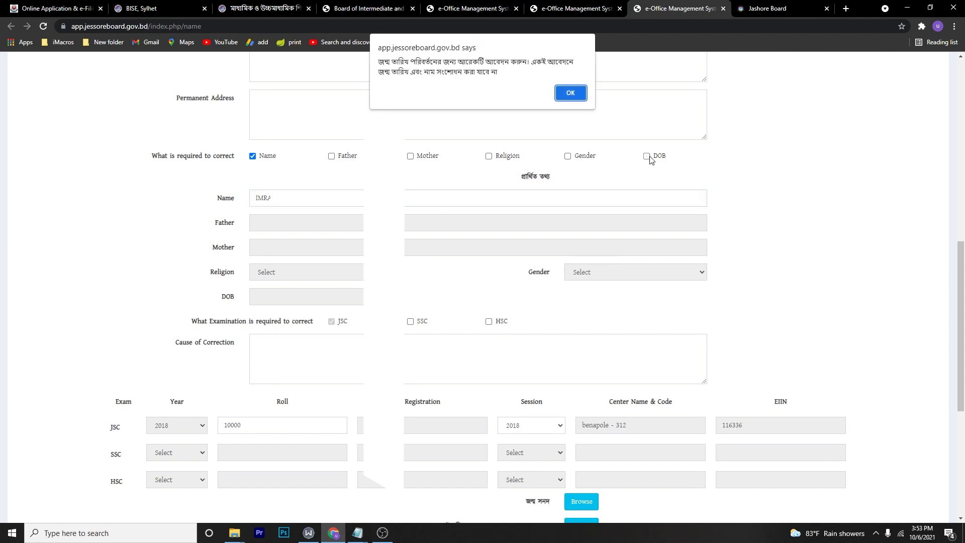
{"action": "left_click", "coordinate": [571, 94]}
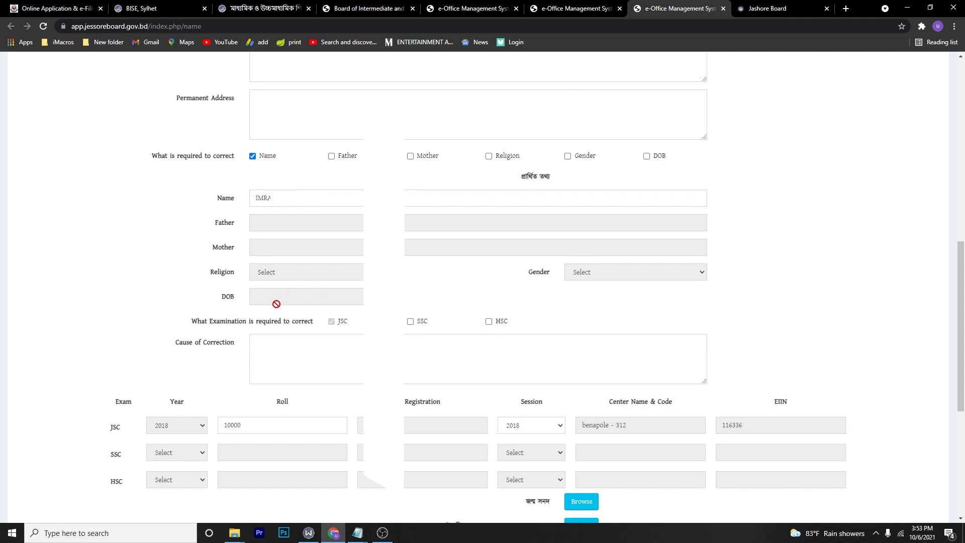
{"action": "scroll", "coordinate": [216, 286], "scroll_direction": "down", "scroll_amount": 1}
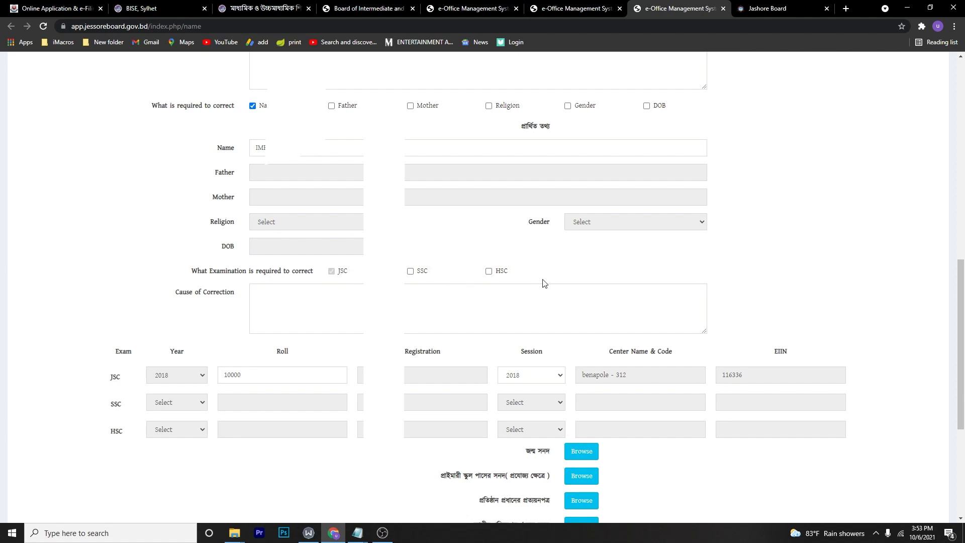
{"action": "left_click", "coordinate": [266, 293]}
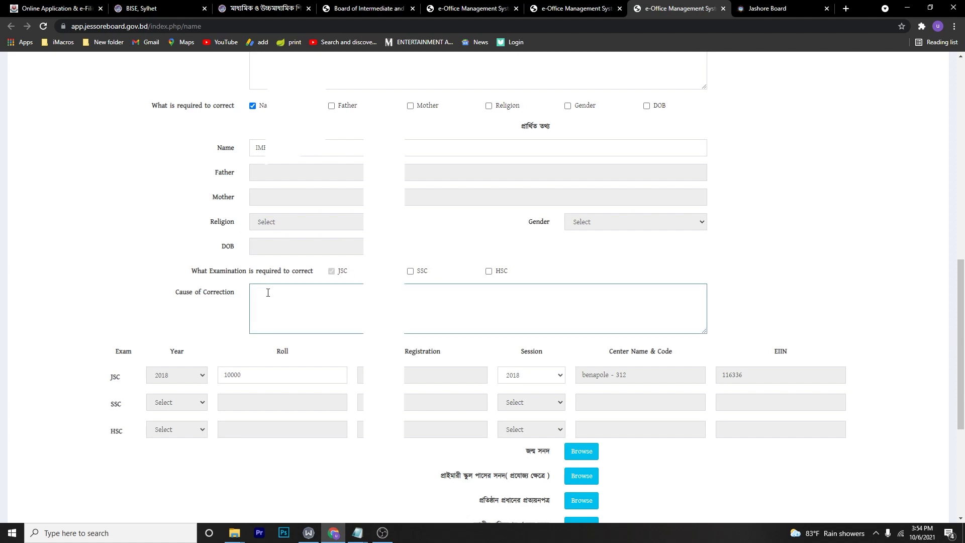
- Enter 'duplicate' as the cause of correction, leaving SSC unticked so only JSC remains
{"action": "type", "text": "duplicate"}
{"action": "scroll", "coordinate": [268, 292], "scroll_direction": "down", "scroll_amount": 2}
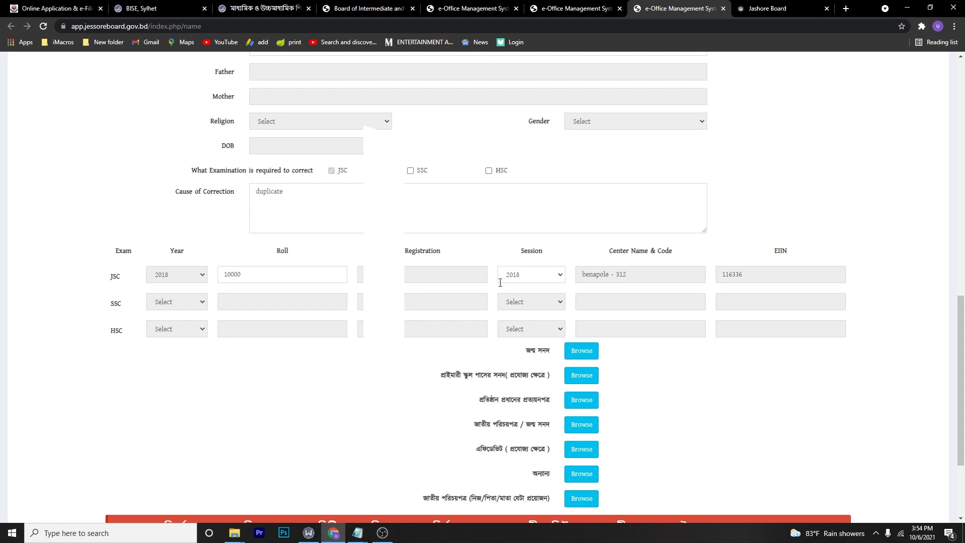
{"action": "left_click", "coordinate": [410, 171]}
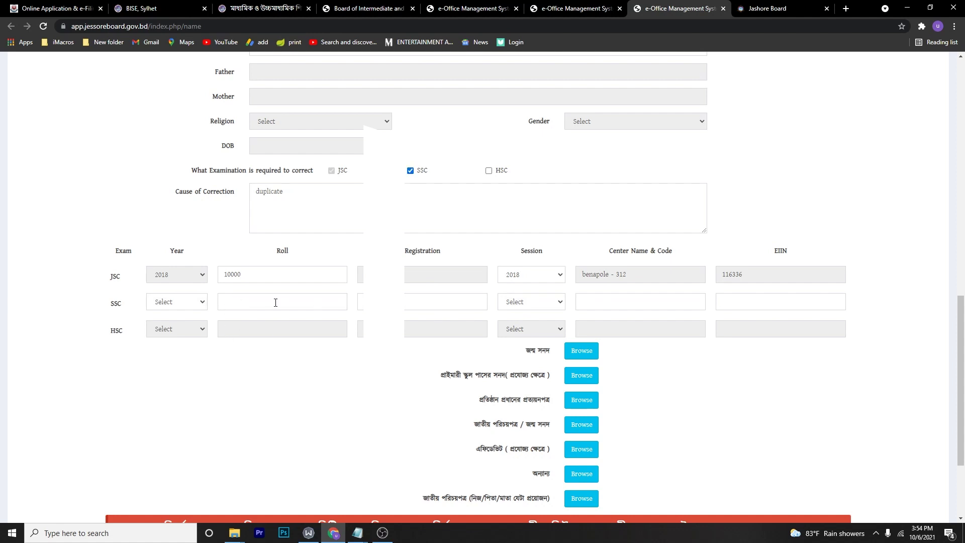
{"action": "left_click", "coordinate": [204, 302]}
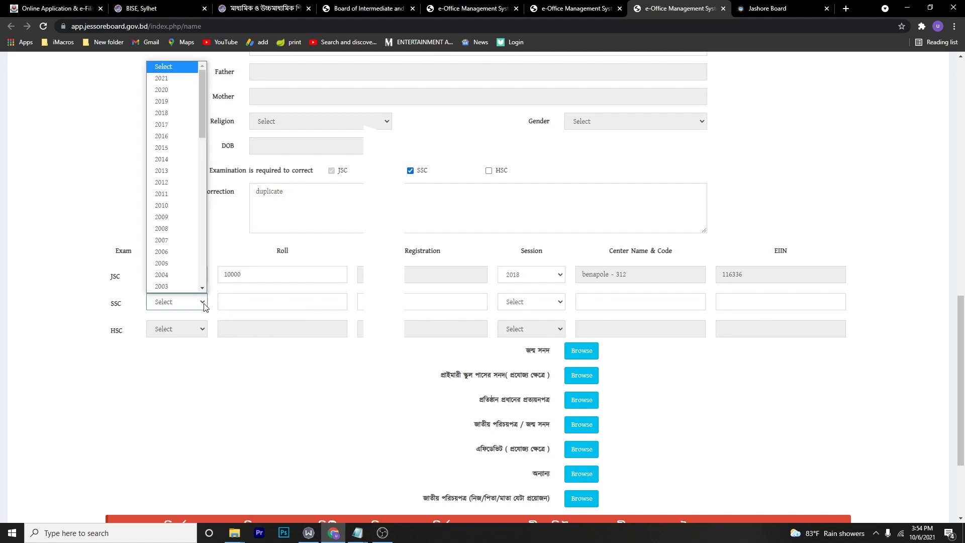
{"action": "left_click", "coordinate": [290, 305]}
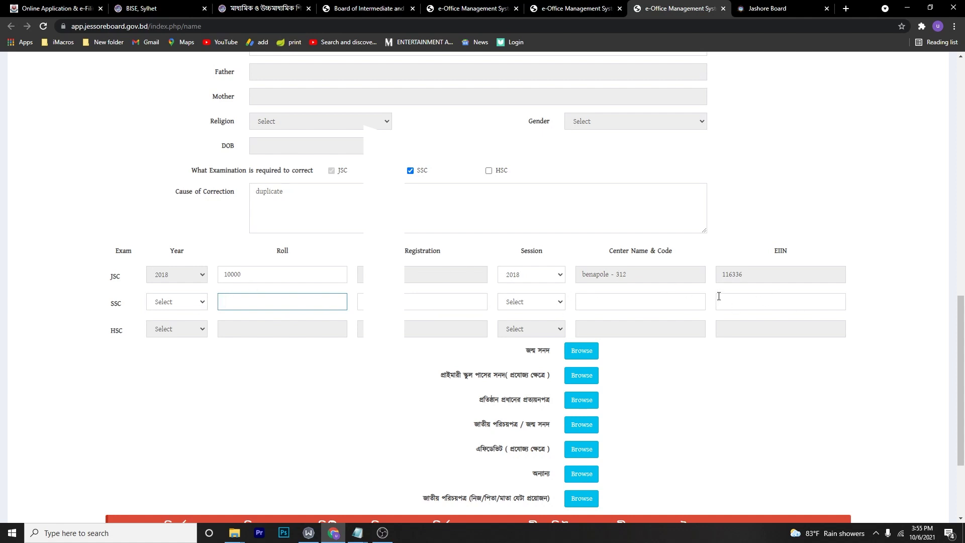
{"action": "left_click", "coordinate": [410, 170]}
{"action": "scroll", "coordinate": [417, 201], "scroll_direction": "down", "scroll_amount": 1}
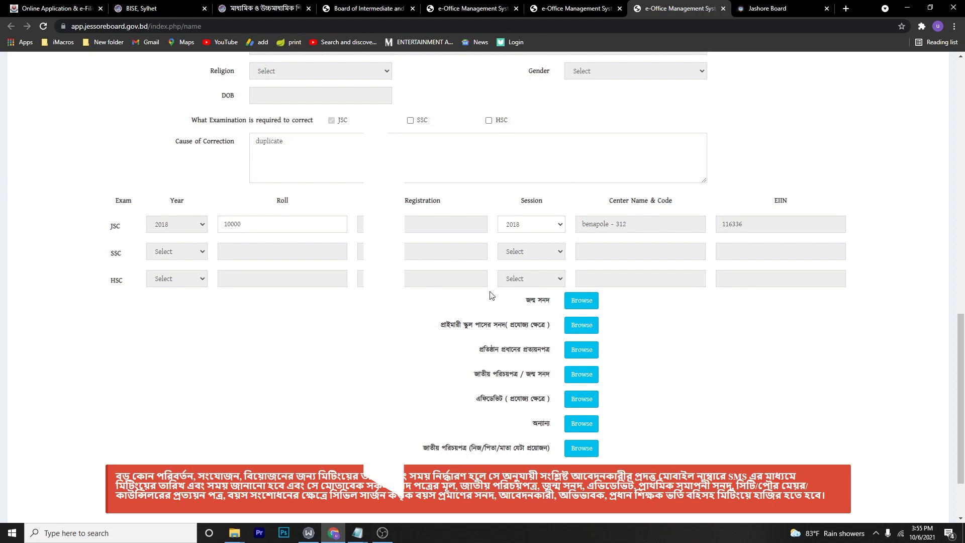
- Upload PDFs for the birth certificate, head-of-institution attestation and national ID
{"action": "left_click", "coordinate": [582, 302]}
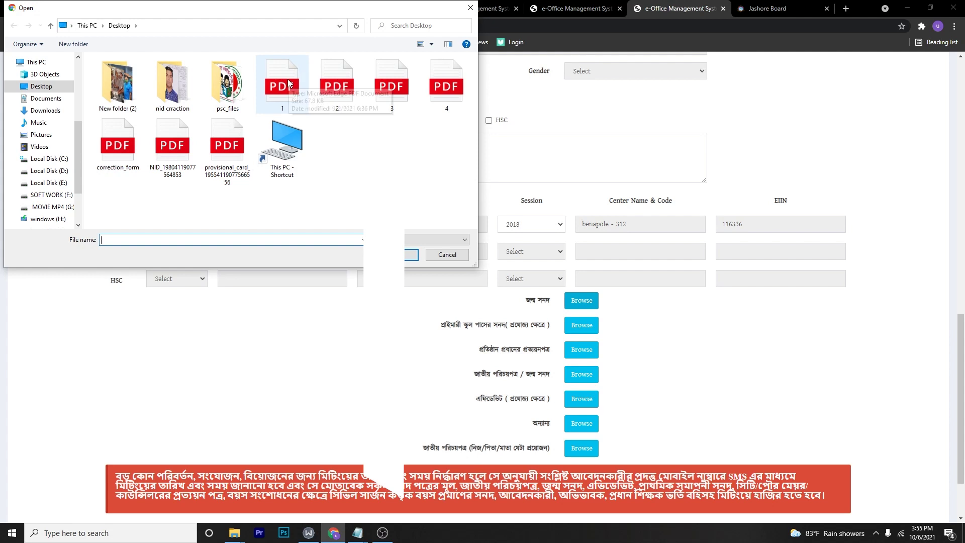
{"action": "double_click", "coordinate": [289, 83]}
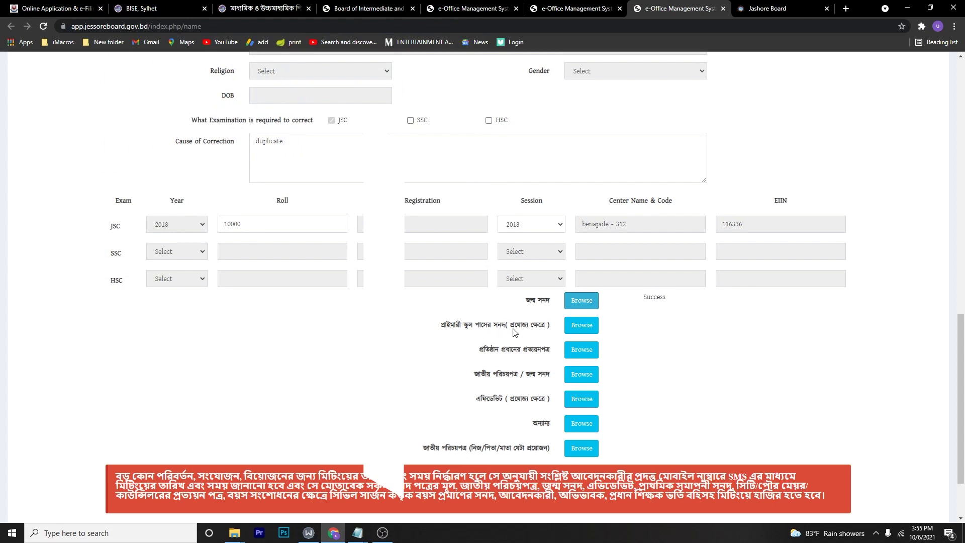
{"action": "left_click", "coordinate": [584, 350]}
{"action": "double_click", "coordinate": [334, 93]}
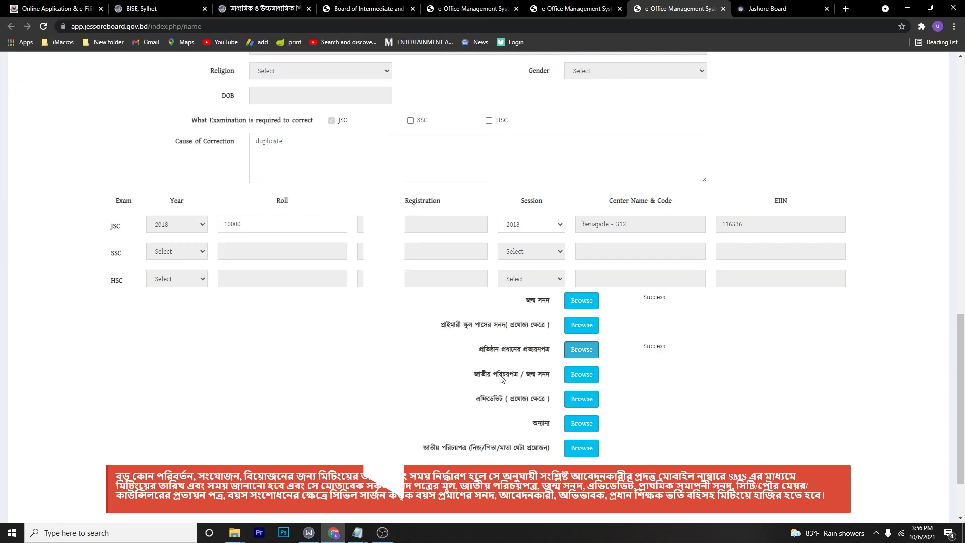
{"action": "left_click", "coordinate": [577, 378]}
{"action": "double_click", "coordinate": [284, 85]}
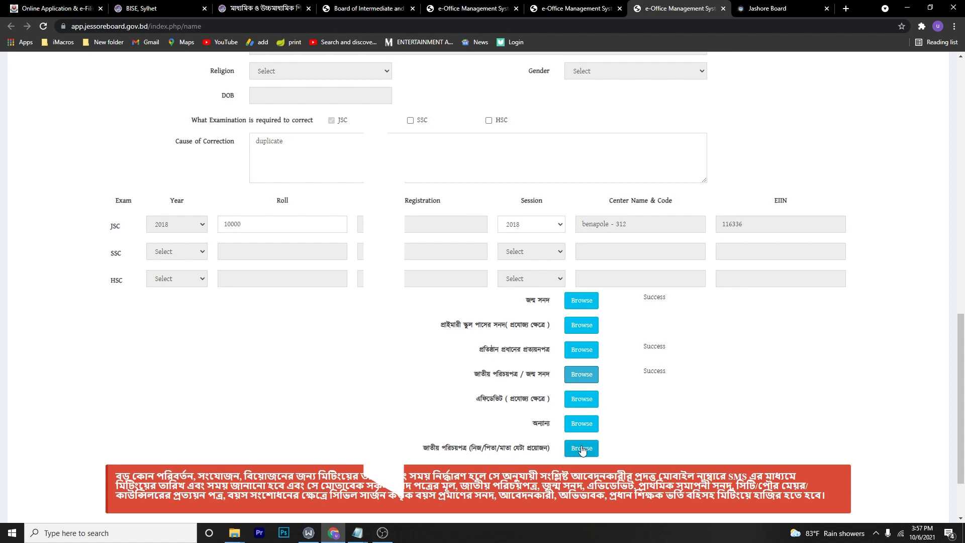
- Read the red notice at the bottom of the form and submit the application
{"action": "scroll", "coordinate": [582, 449], "scroll_direction": "down", "scroll_amount": 1}
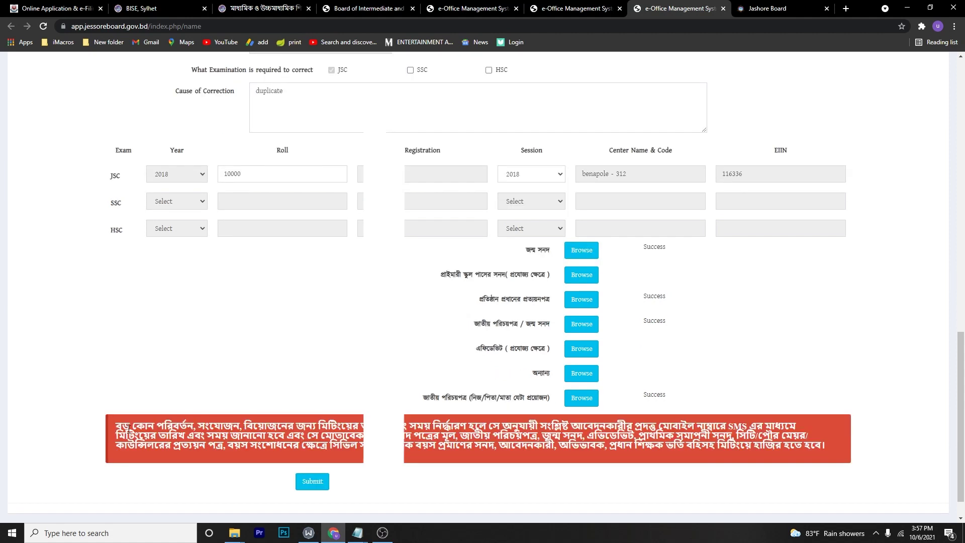
{"action": "left_click_drag", "start_coordinate": [115, 428], "coordinate": [818, 442]}
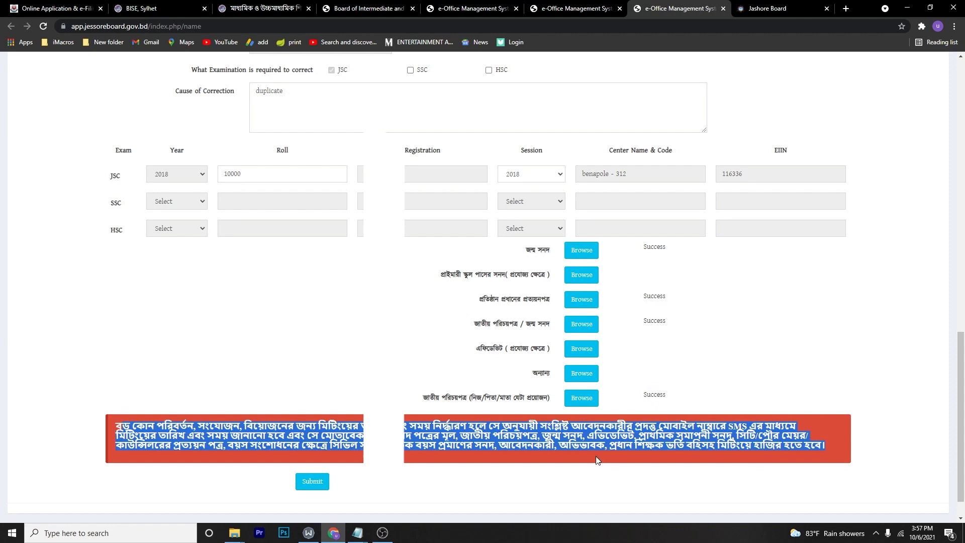
{"action": "left_click", "coordinate": [577, 444]}
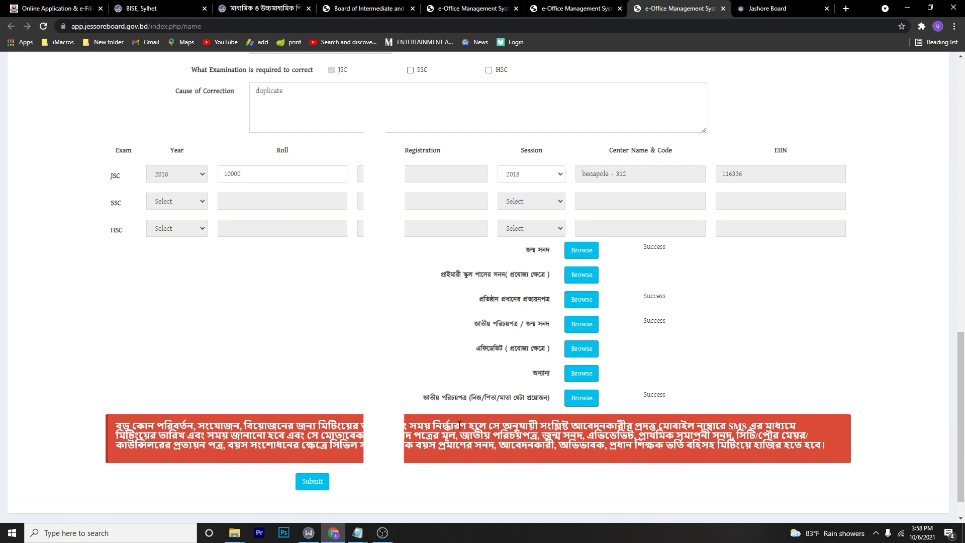
{"action": "scroll", "coordinate": [402, 432], "scroll_direction": "down", "scroll_amount": 1}
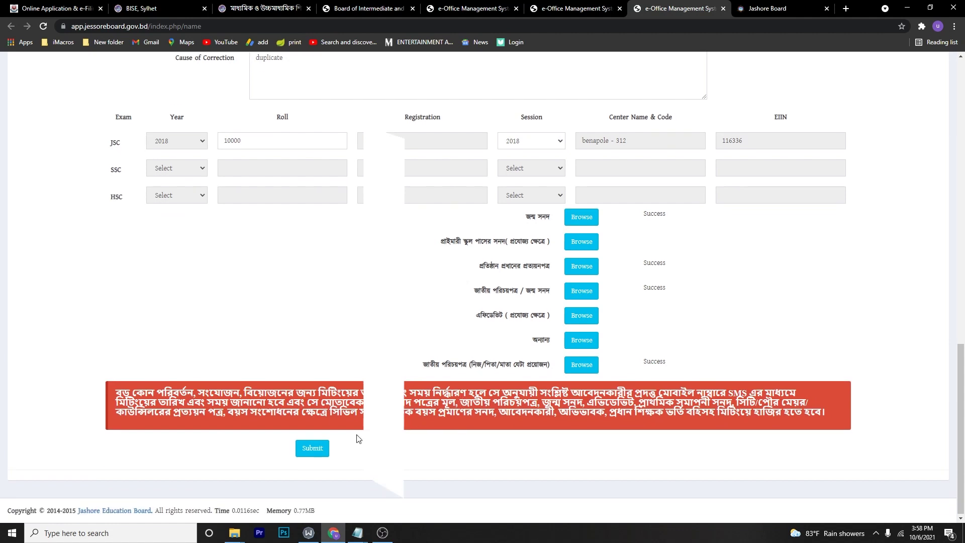
{"action": "left_click", "coordinate": [312, 447]}
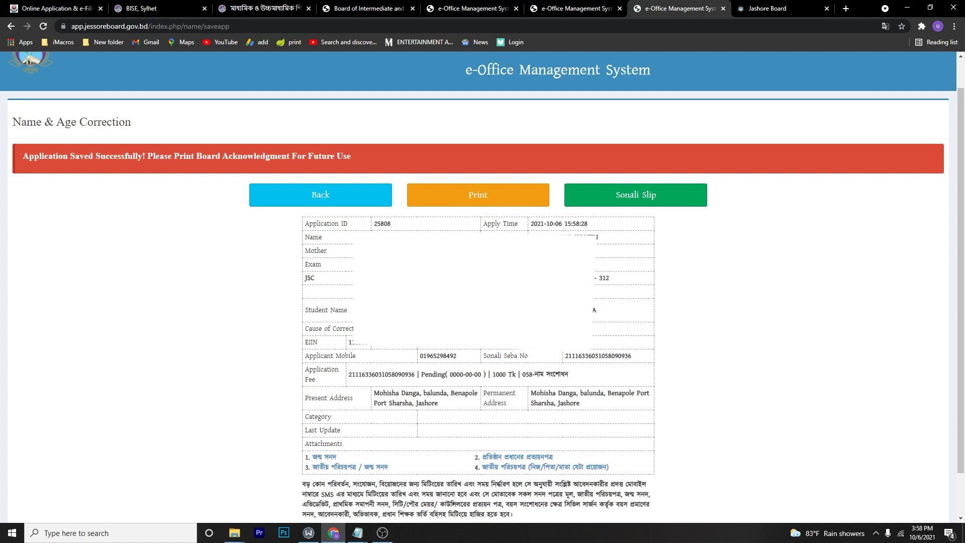
- Cancel printing the acknowledgment and open the Sonali slip for the 1000 Tk fee
{"action": "left_click", "coordinate": [503, 198]}
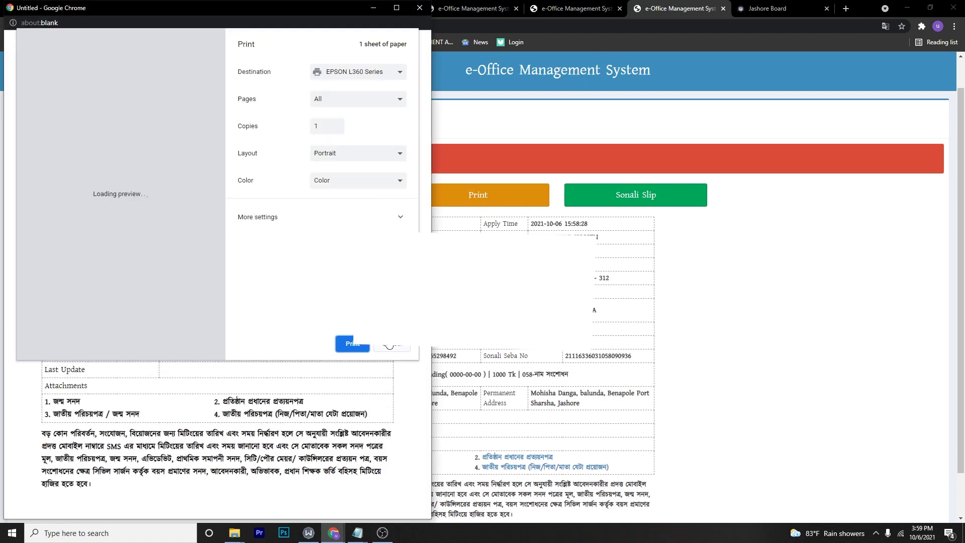
{"action": "left_click", "coordinate": [391, 347]}
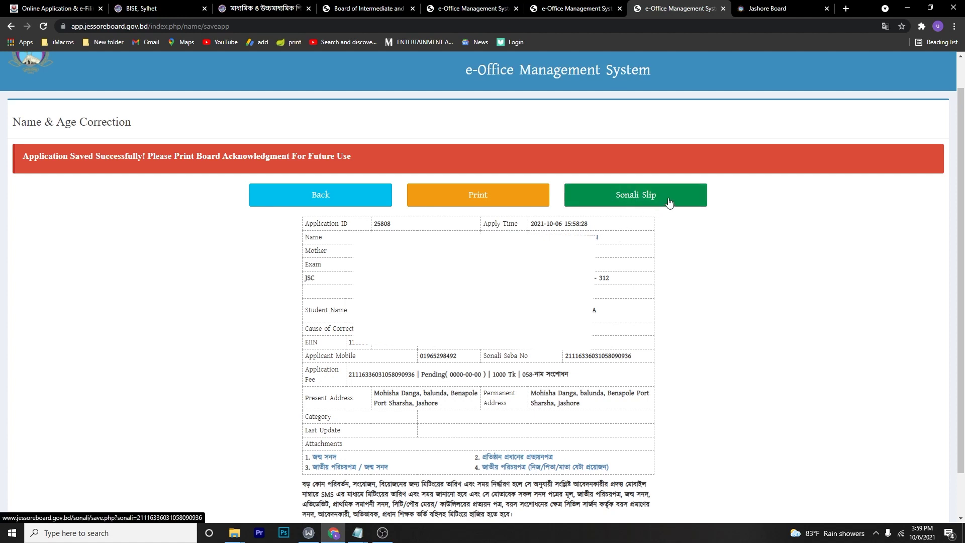
{"action": "left_click", "coordinate": [650, 197]}
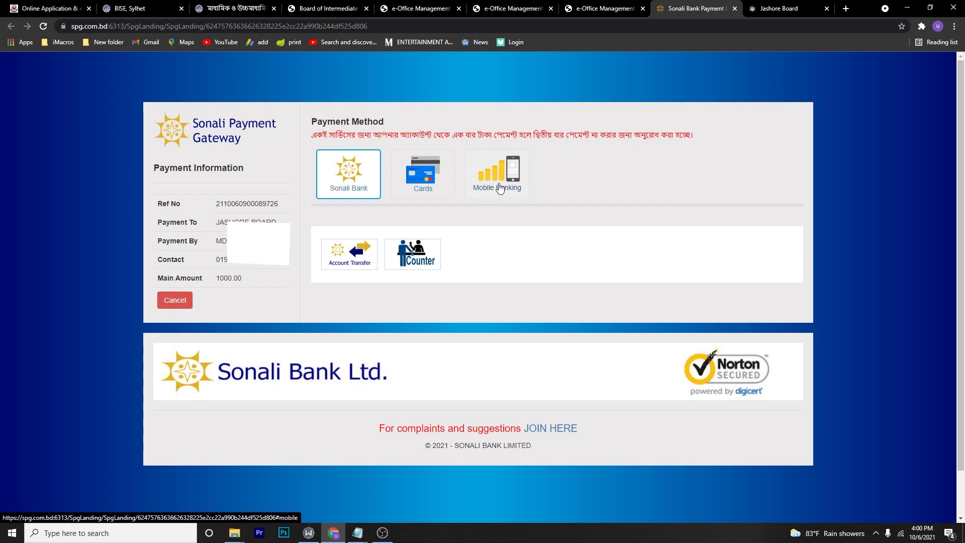
- Choose Mobile Banking, pick bKash, and start the 1015.75 Tk bKash payment
{"action": "left_click", "coordinate": [500, 188]}
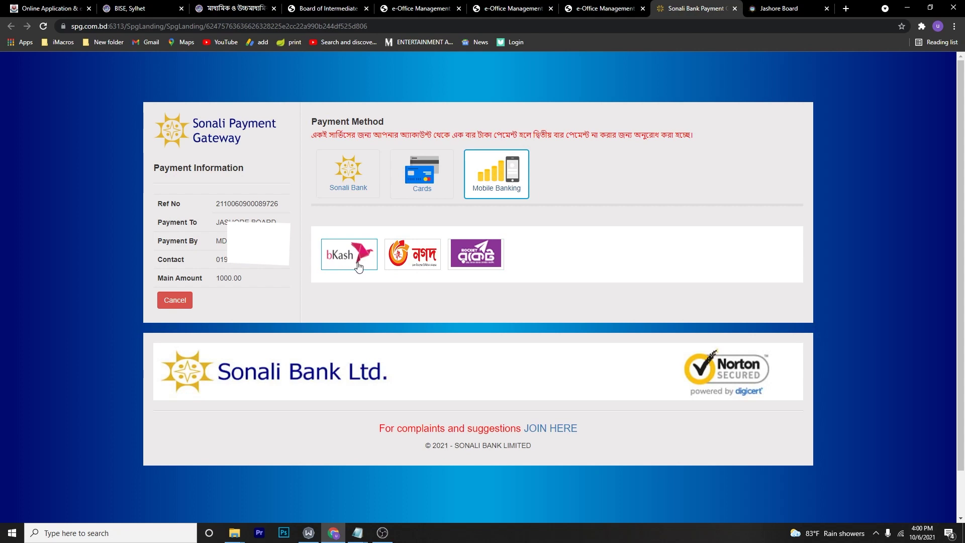
{"action": "left_click", "coordinate": [342, 261]}
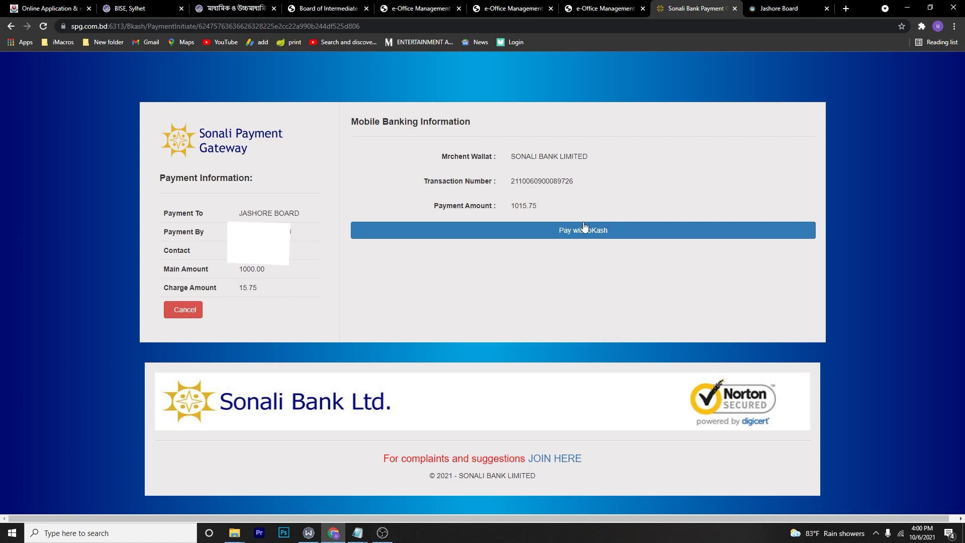
{"action": "left_click", "coordinate": [599, 235]}
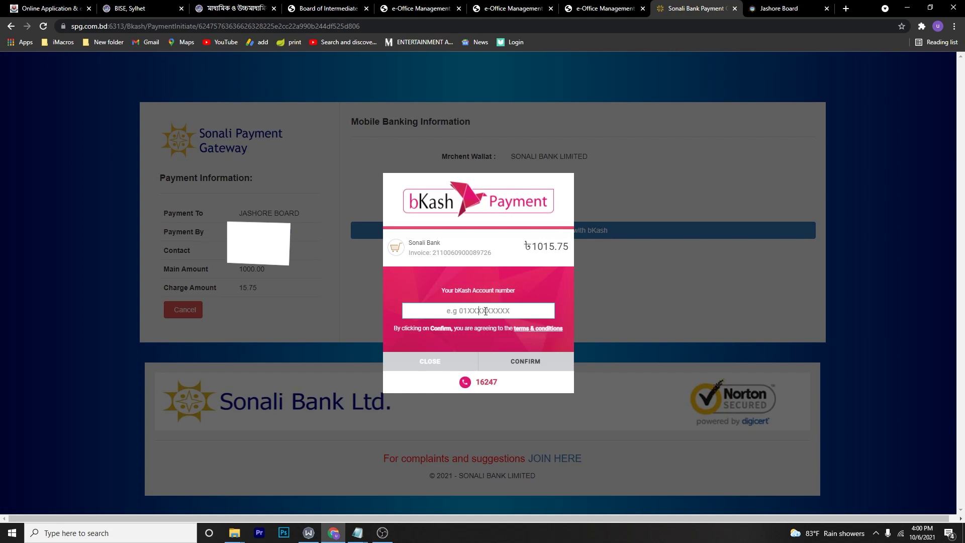
- Enter the bKash account number and PIN, confirming each, to complete the fee payment
{"action": "type", "text": "1"}
{"action": "key", "text": "ctrl+a"}
{"action": "key", "text": "ctrl+v"}
{"action": "left_click", "coordinate": [533, 361]}
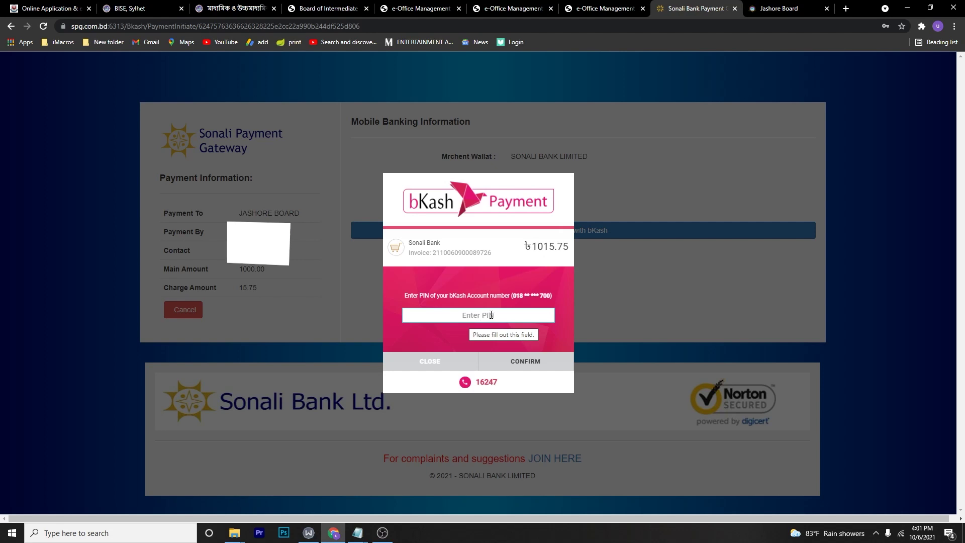
{"action": "left_click", "coordinate": [492, 315]}
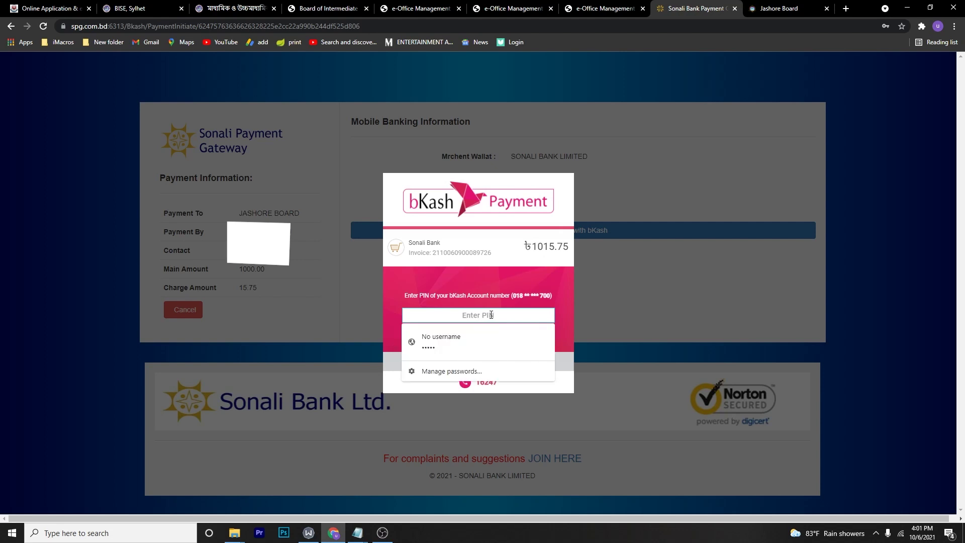
{"action": "type", "text": "*****"}
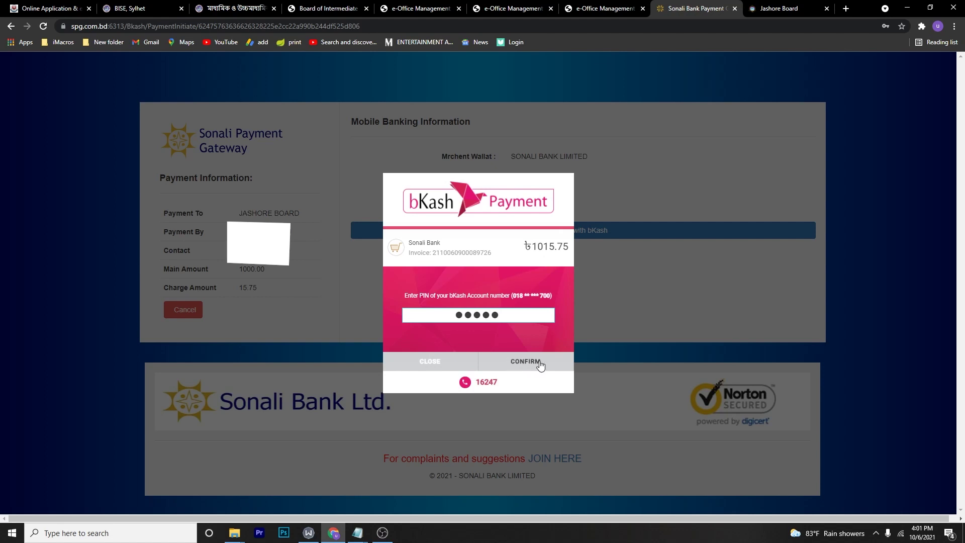
{"action": "left_click", "coordinate": [536, 361]}
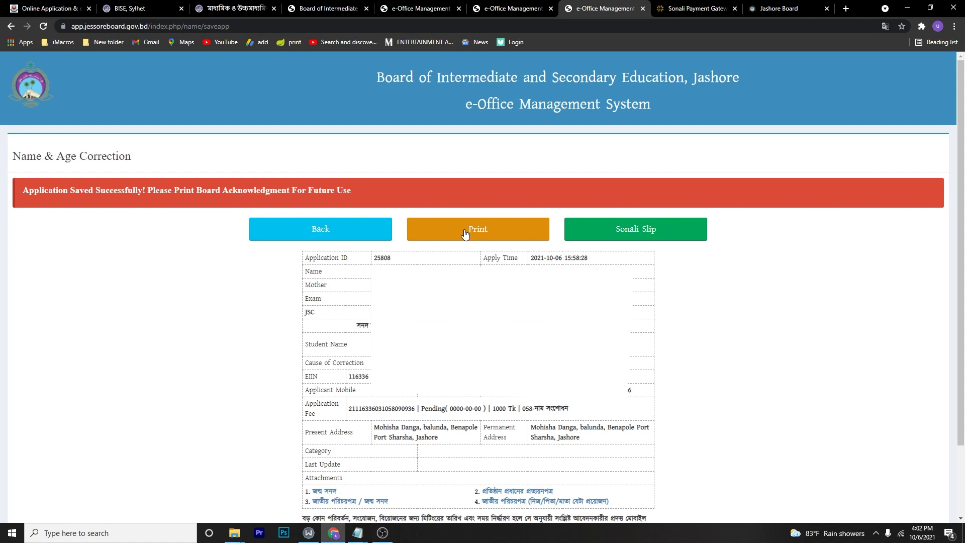